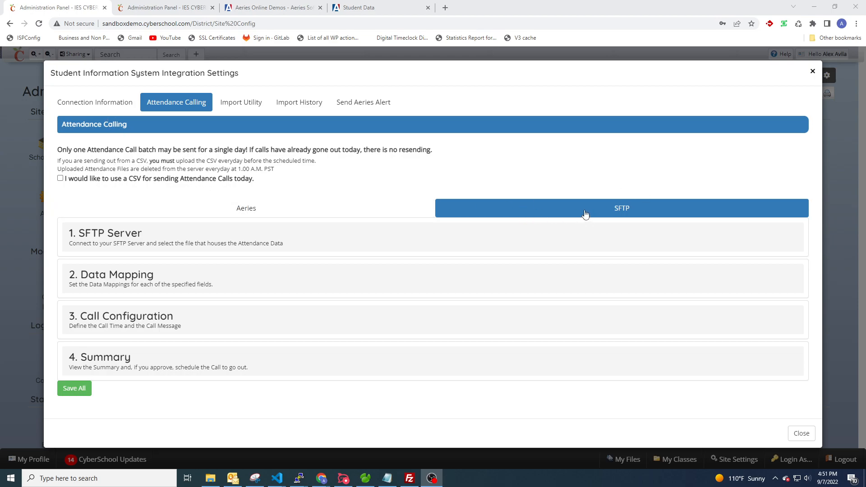
Look over the SIS connection settings, then expand the Data Mapping step of Attendance Calling
click(100, 103)
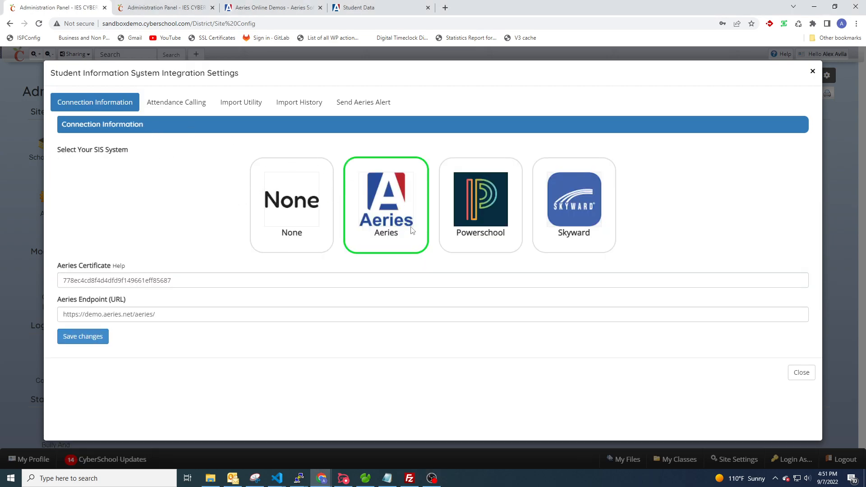
click(188, 104)
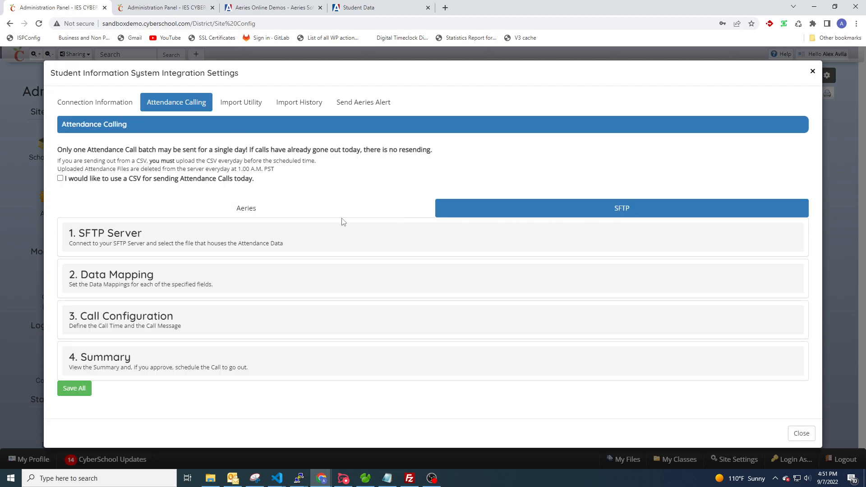
click(135, 284)
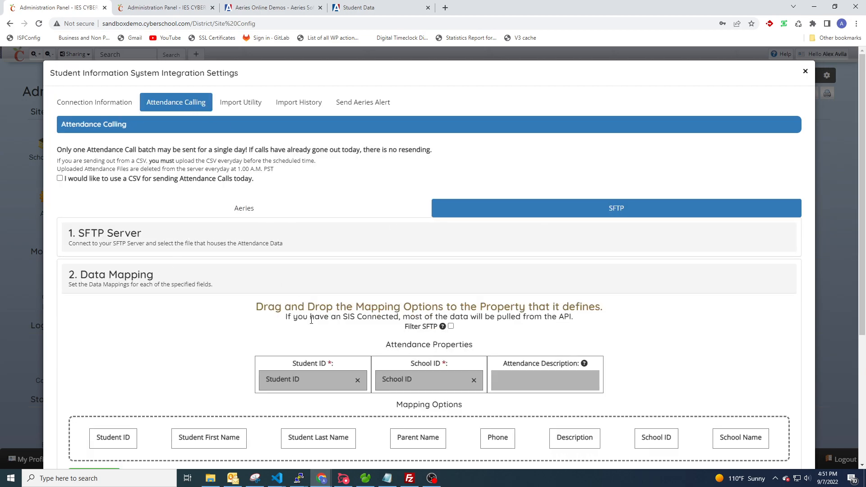
scroll(286, 298, down, 1)
scroll(298, 279, down, 2)
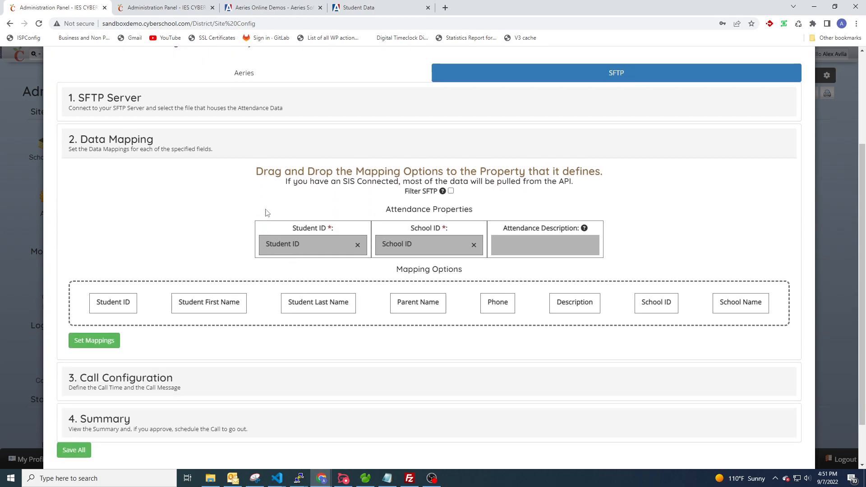
Review the SIS-connected note, collapse Data Mapping, and move to the second Administration Panel page
drag(285, 181, 572, 183)
click(381, 165)
scroll(381, 165, up, 3)
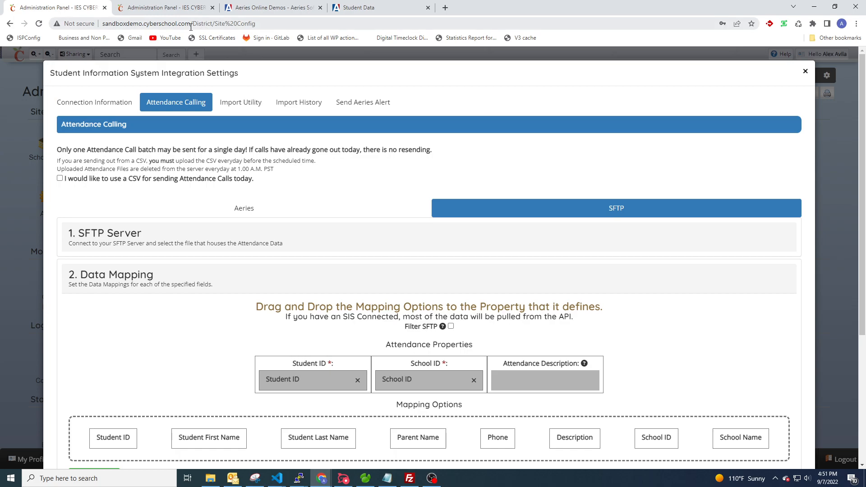
click(209, 275)
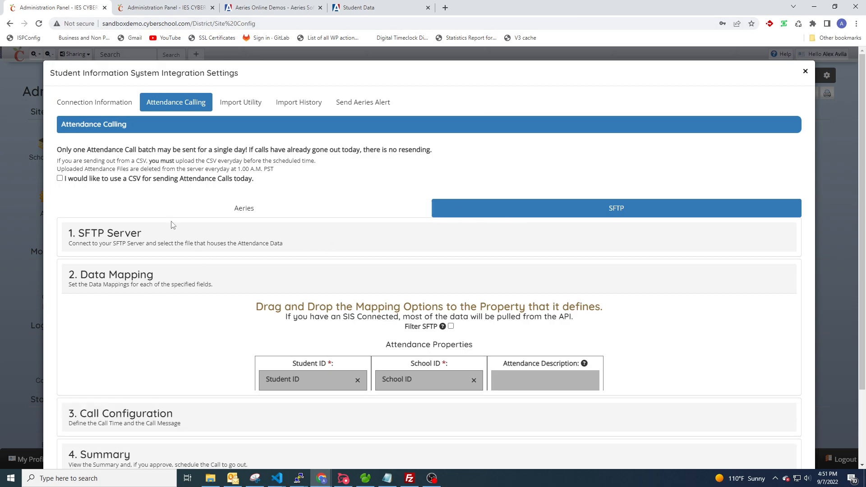
click(154, 8)
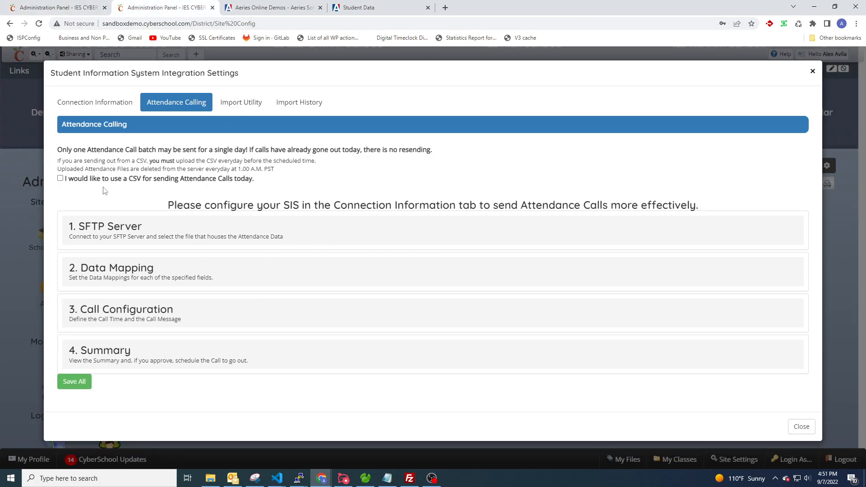
On the first page, opt to send today's attendance calls from a CSV and read the upload instructions
click(51, 9)
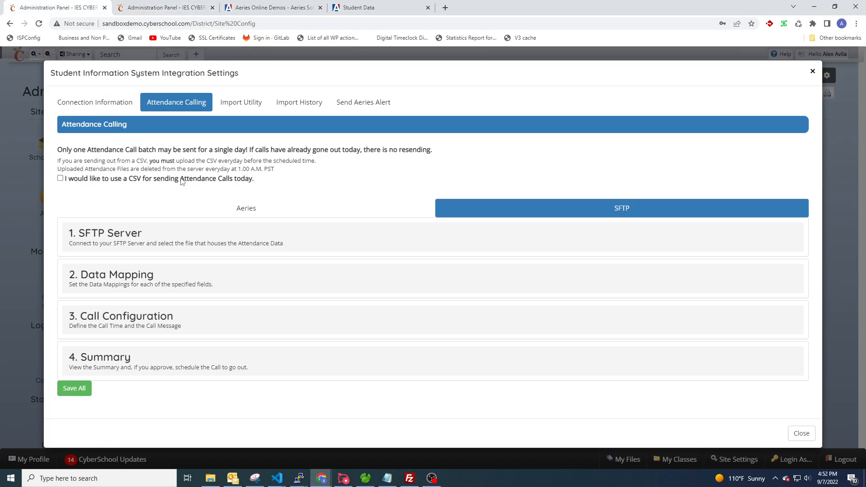
click(60, 179)
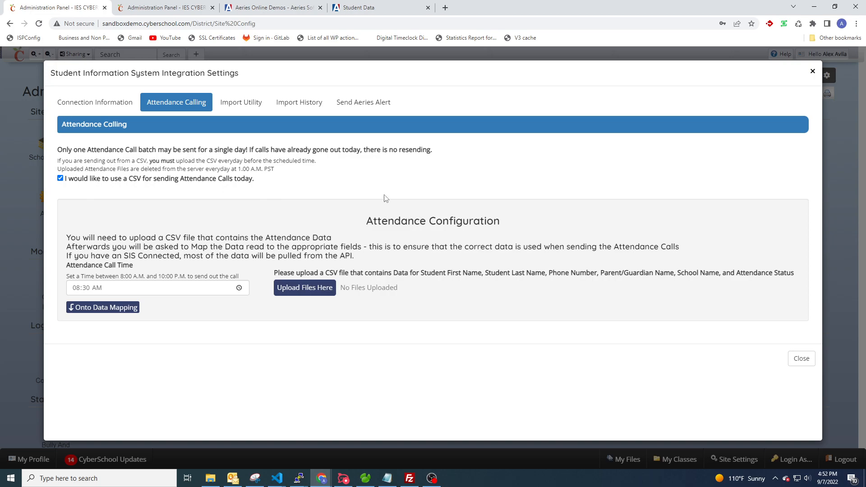
drag(65, 238, 334, 242)
click(245, 251)
drag(64, 248, 692, 251)
click(182, 238)
Review the SIS note, call time and required CSV fields, then view the Aeries connection settings
drag(64, 258, 361, 264)
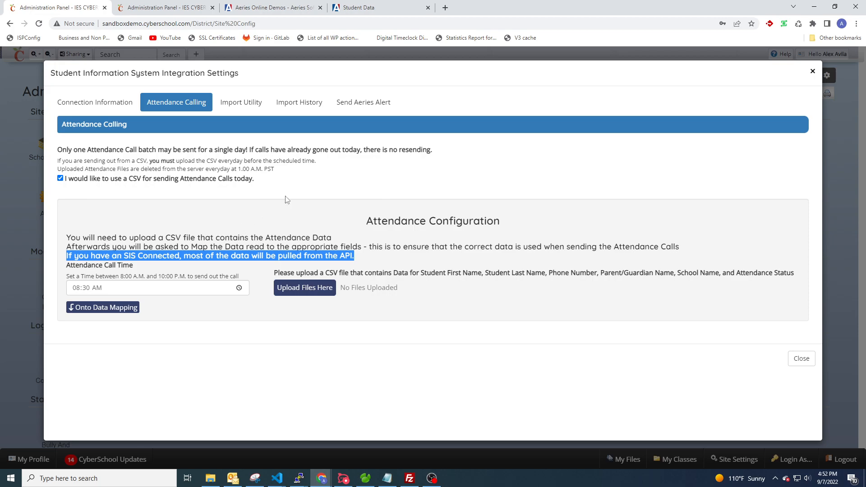
click(251, 257)
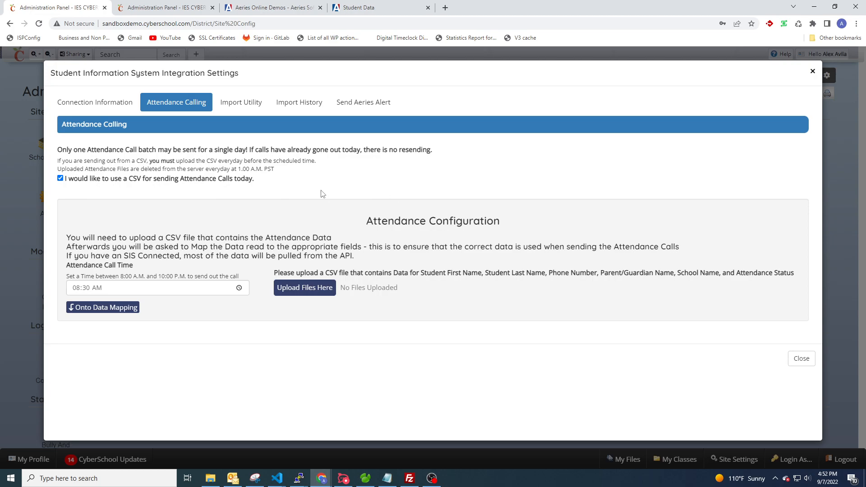
drag(67, 266, 135, 269)
click(169, 265)
drag(277, 278, 472, 276)
click(440, 276)
drag(419, 276, 649, 279)
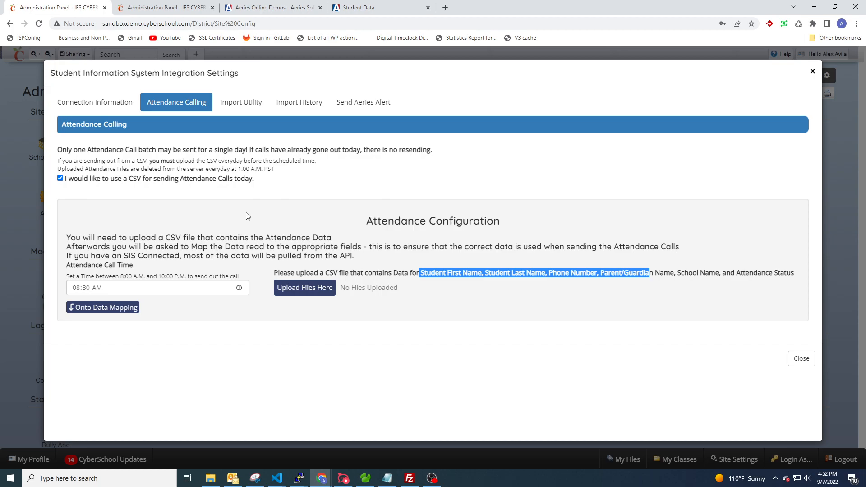
click(90, 101)
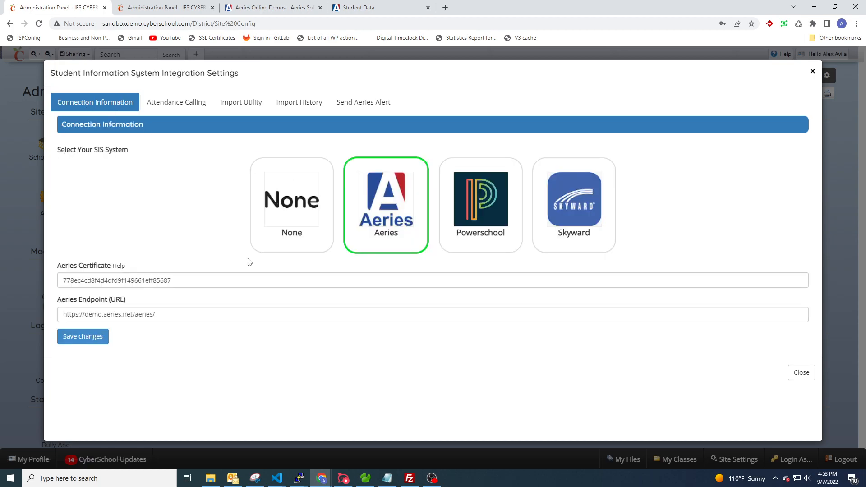
Back in Attendance Calling, upload AttendanceData.csv as the attendance file
click(177, 104)
click(363, 239)
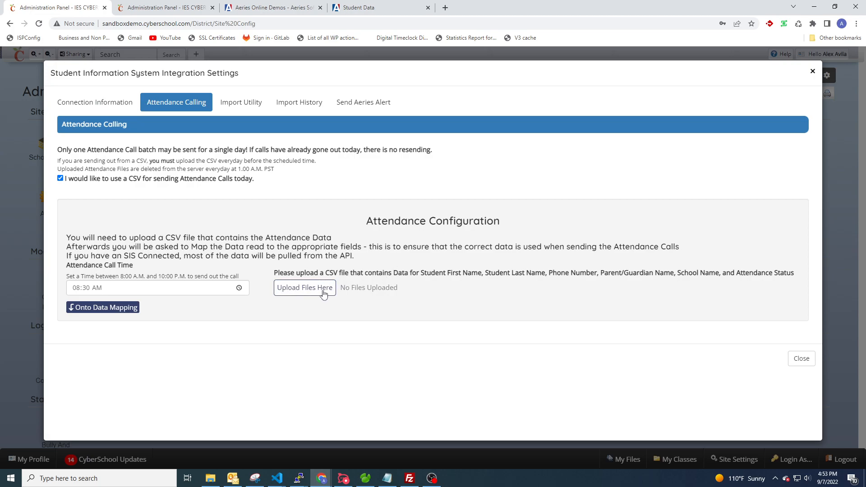
click(306, 289)
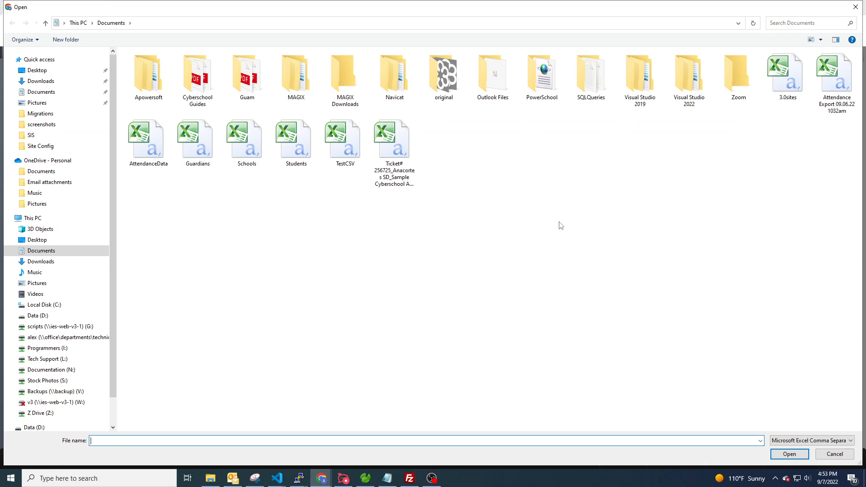
double_click(151, 150)
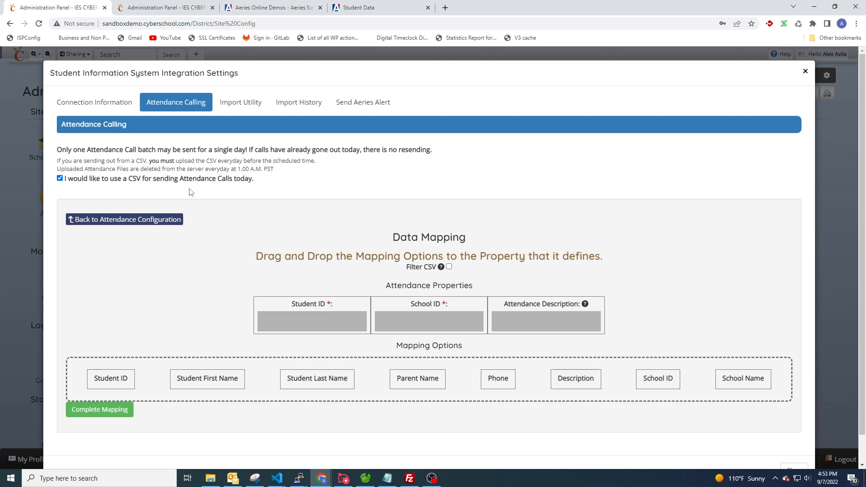
On the second page, enable CSV calling and upload the attendance CSV to reach its eight-property mapping
scroll(339, 264, down, 1)
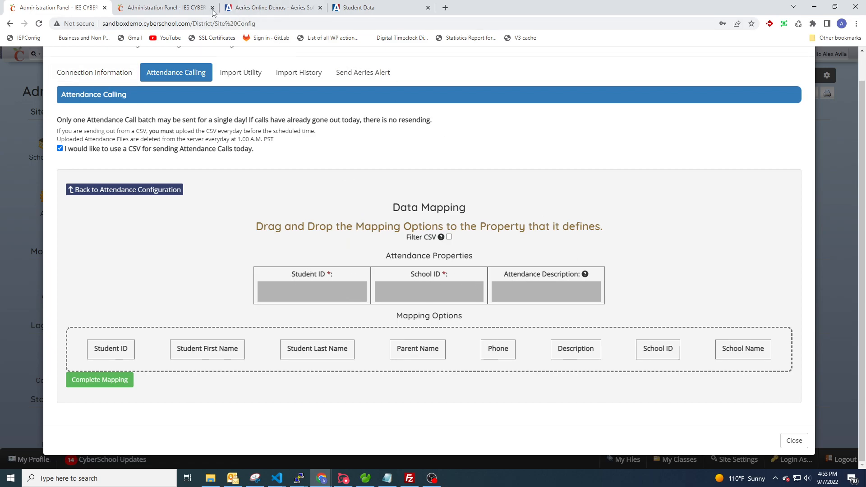
click(164, 9)
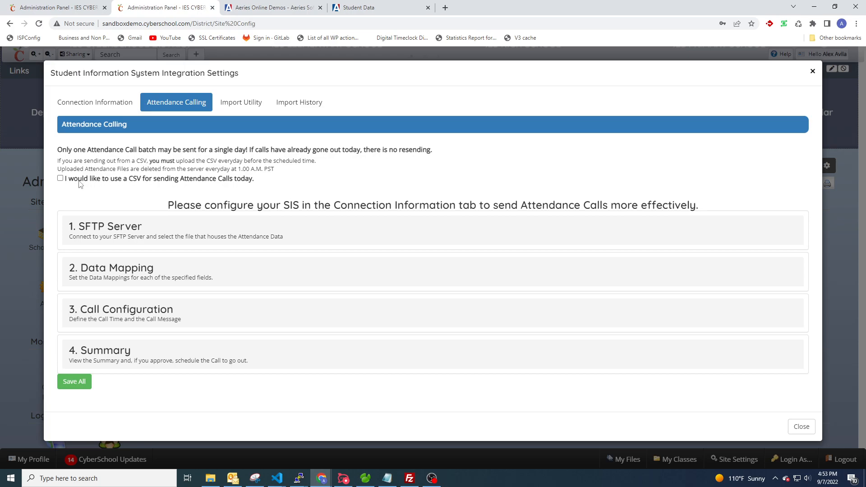
click(84, 106)
click(155, 105)
click(70, 180)
click(317, 289)
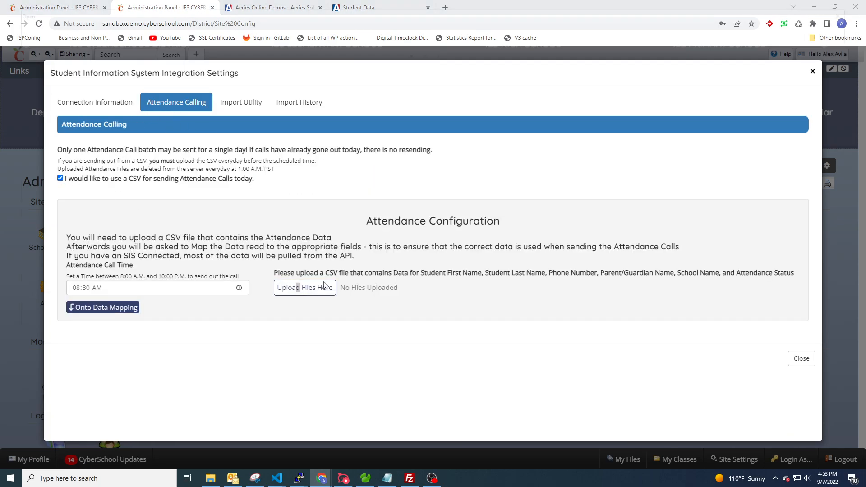
click(143, 142)
double_click(143, 142)
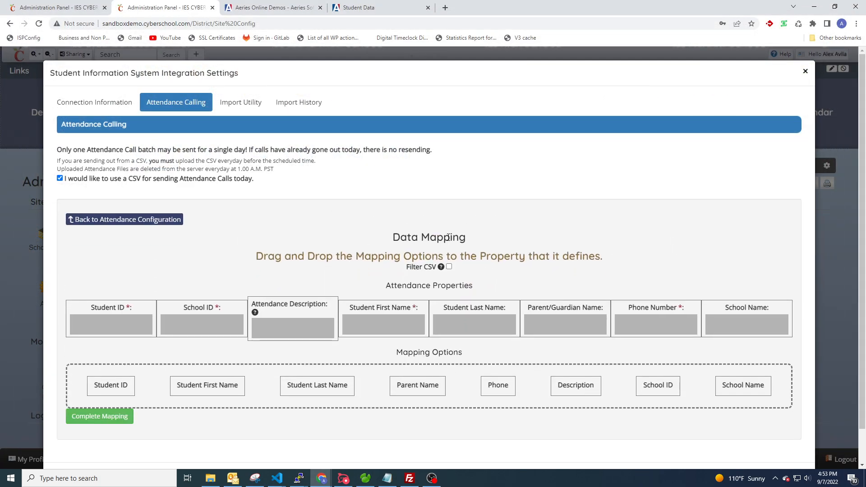
scroll(423, 231, down, 1)
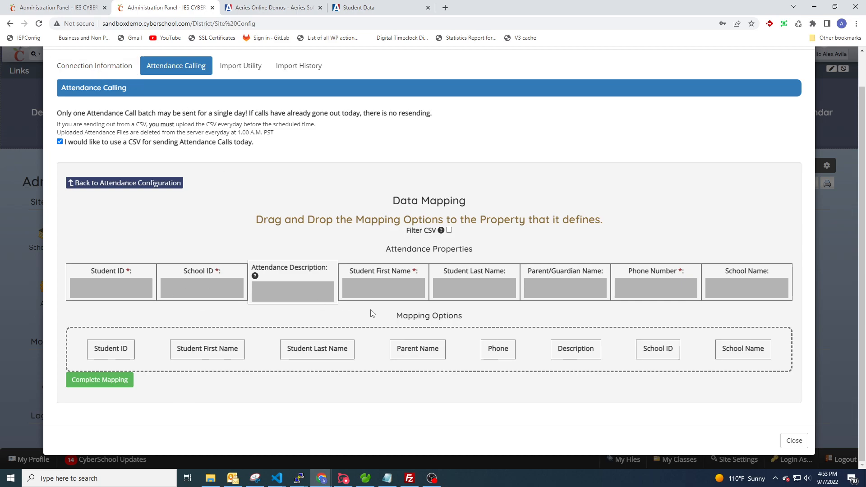
On the first page, map Student ID, School ID and Description to their properties, leaving Filter CSV off, and complete the mapping
click(40, 10)
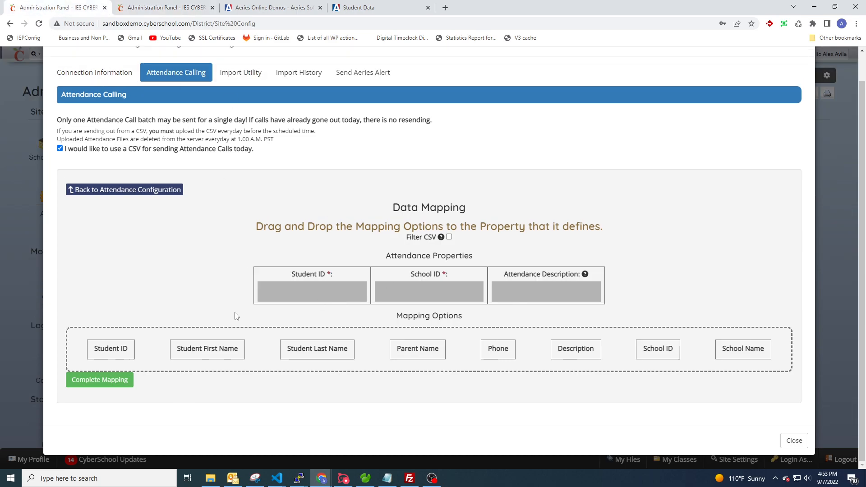
drag(134, 347, 316, 295)
drag(635, 351, 422, 290)
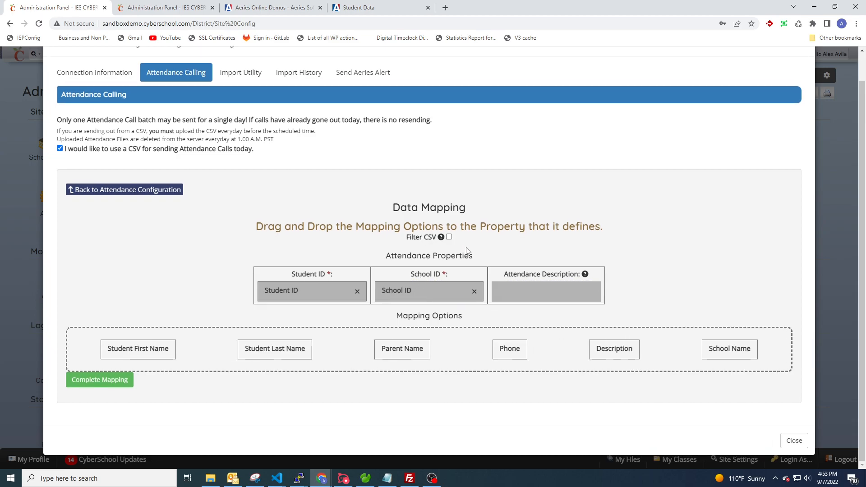
click(449, 238)
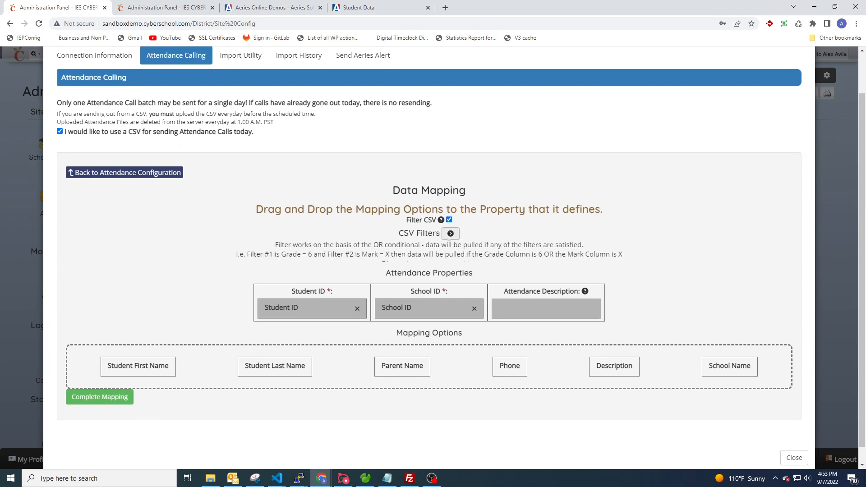
scroll(367, 213, down, 1)
click(449, 190)
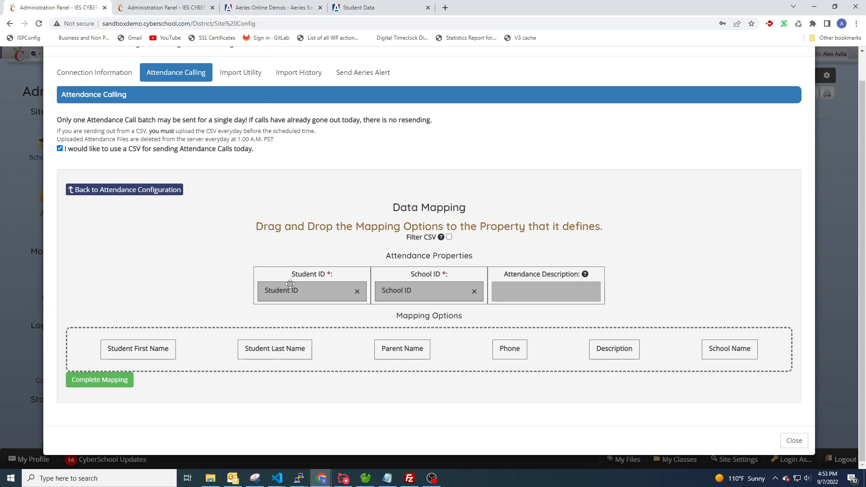
drag(623, 351, 559, 290)
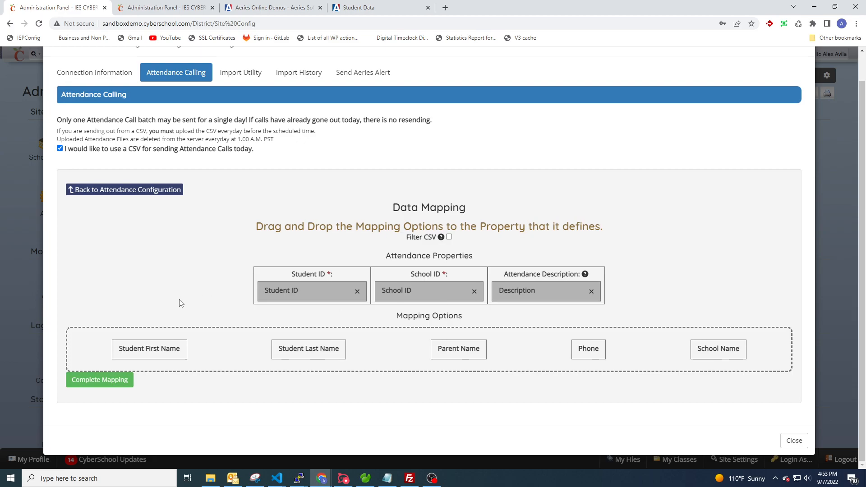
click(93, 386)
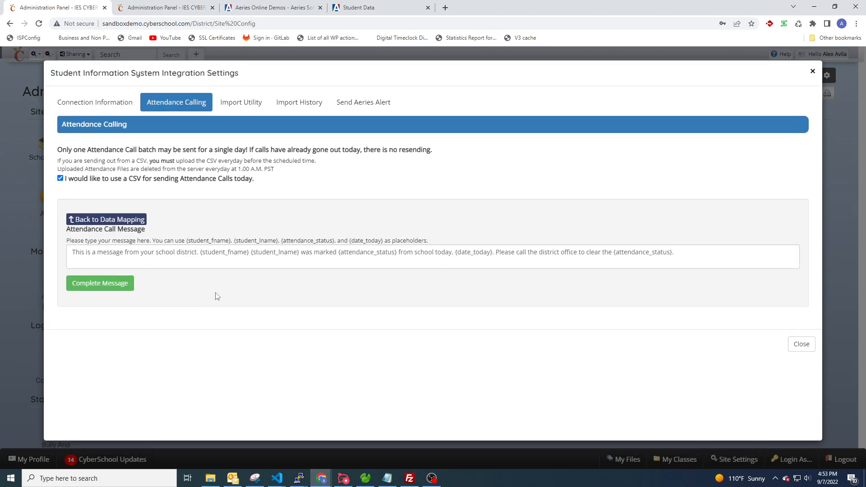
Accept the placeholder call message and check the summary listing AttendanceData.csv and the three mappings
drag(690, 253, 63, 255)
click(225, 226)
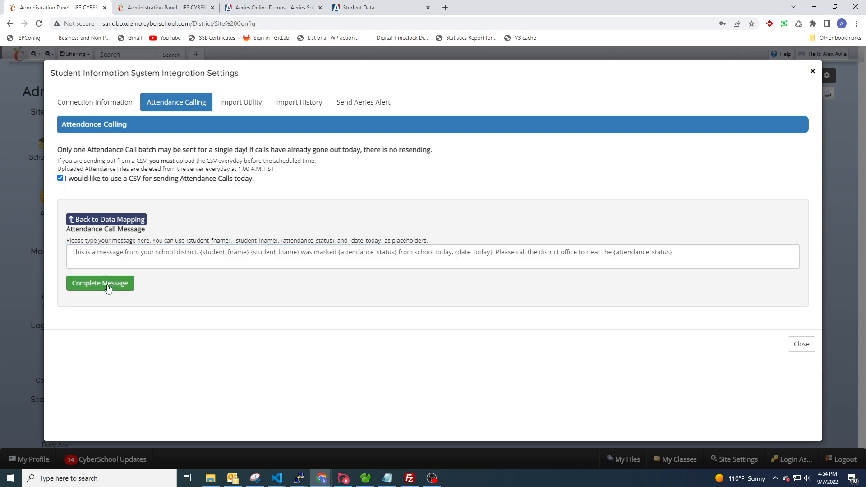
click(108, 288)
scroll(245, 267, down, 1)
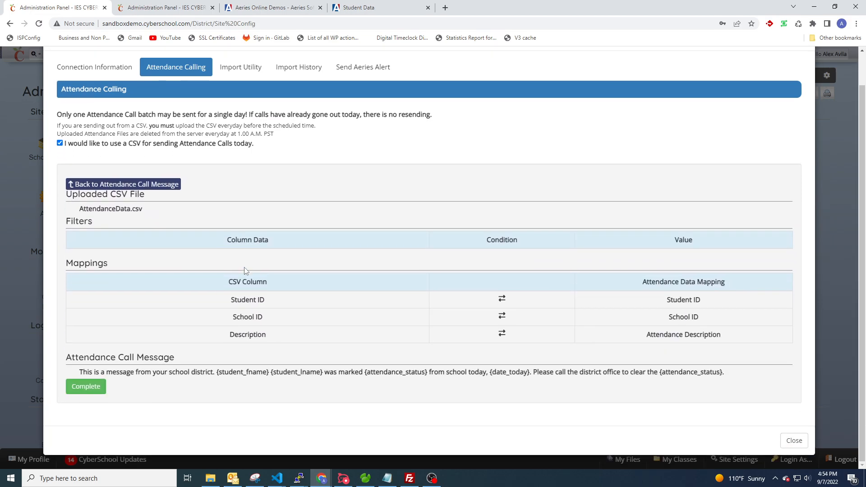
drag(150, 208, 72, 211)
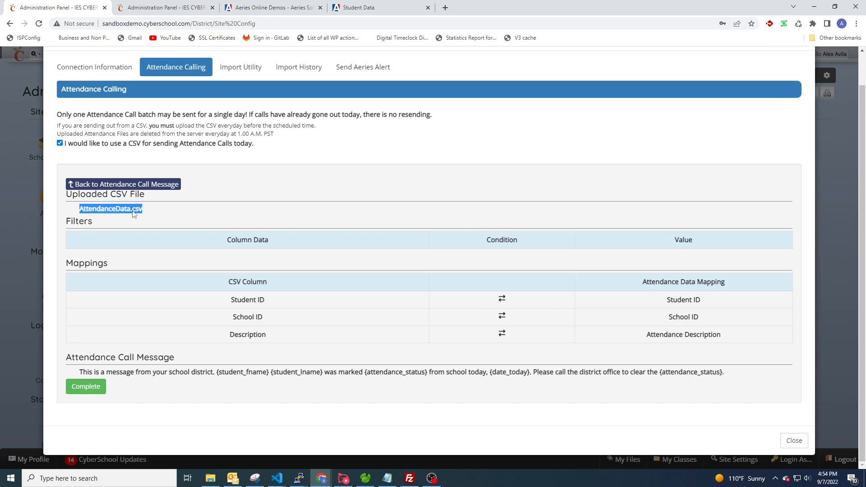
click(134, 214)
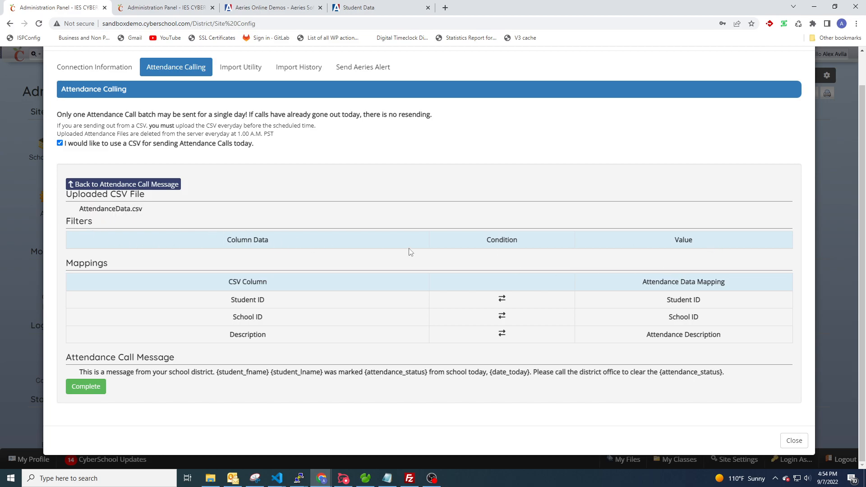
Return to Data Mapping, add a filter where Description CONTAINS 'absent', and complete the mapping
click(144, 186)
click(125, 220)
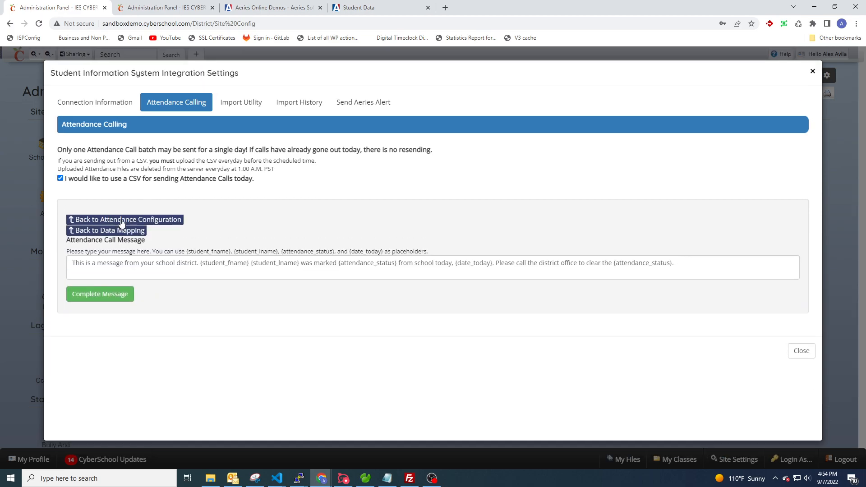
click(449, 267)
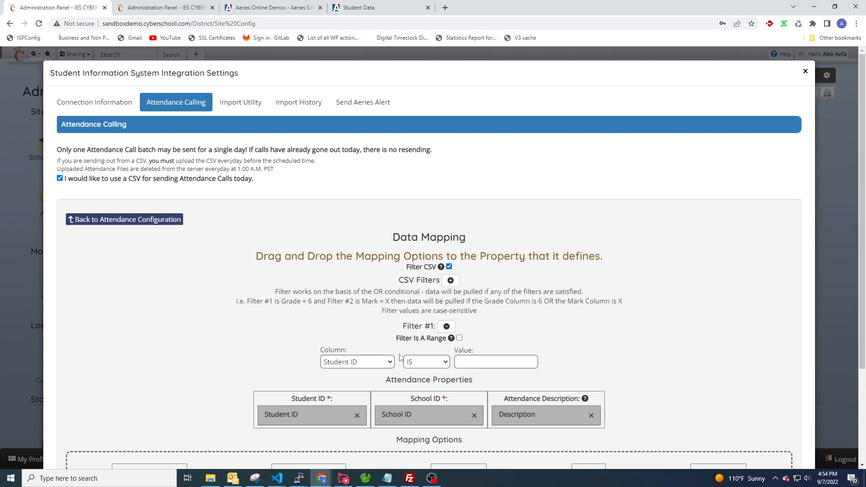
click(373, 361)
click(342, 421)
click(426, 362)
click(426, 391)
click(466, 356)
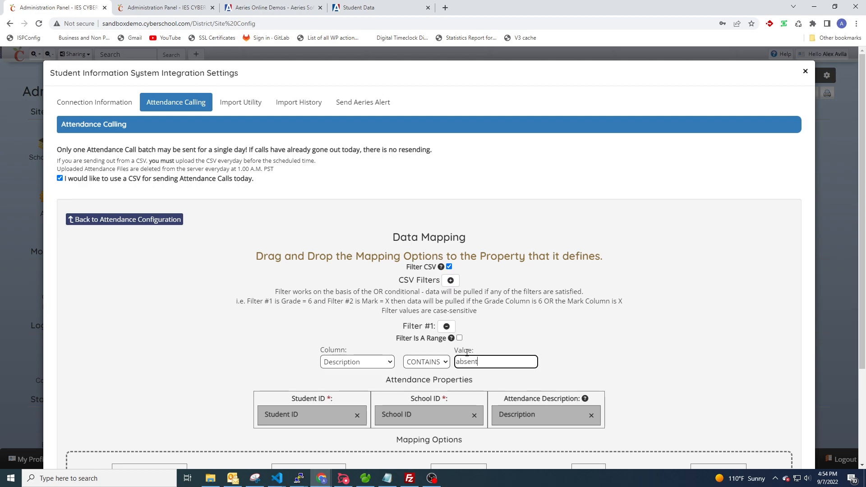
scroll(485, 300, down, 3)
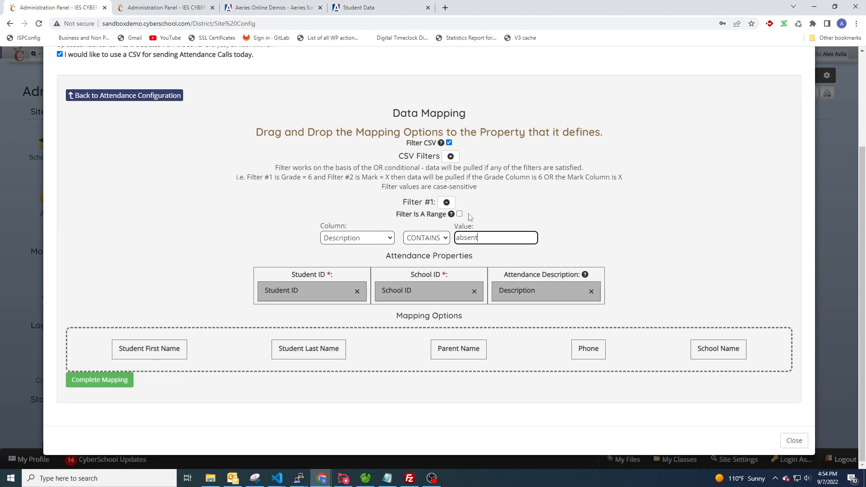
click(122, 383)
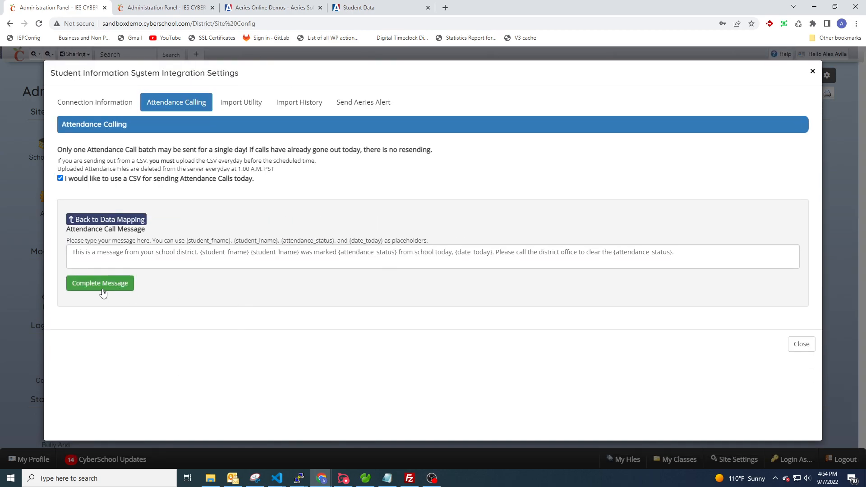
Accept the message and verify the summary filter: Column #6 (Description) contains 'absent'
click(121, 292)
scroll(385, 272, down, 1)
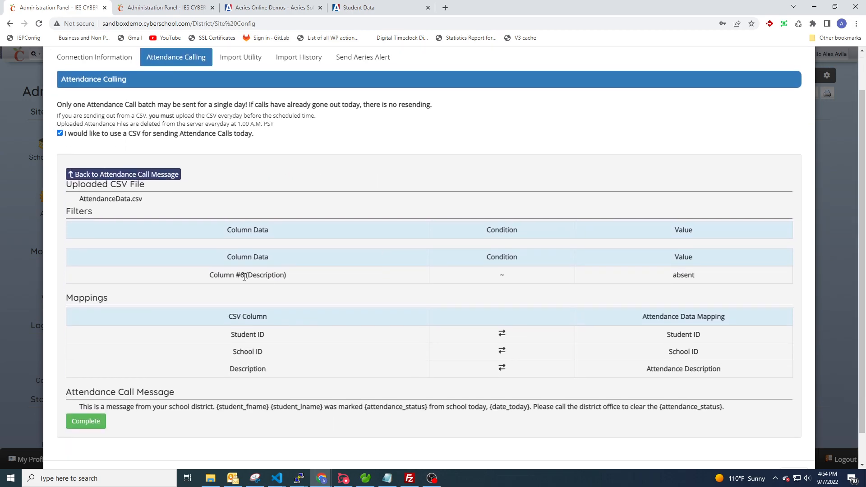
drag(212, 275, 307, 281)
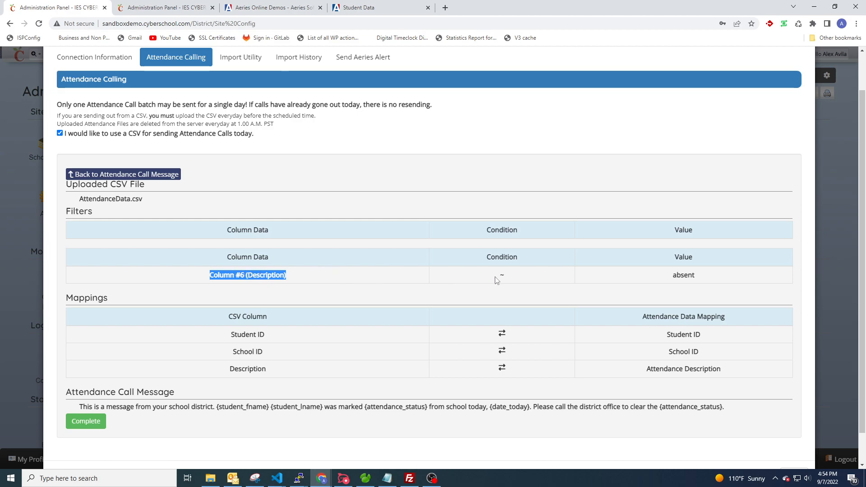
drag(497, 278, 509, 280)
click(505, 302)
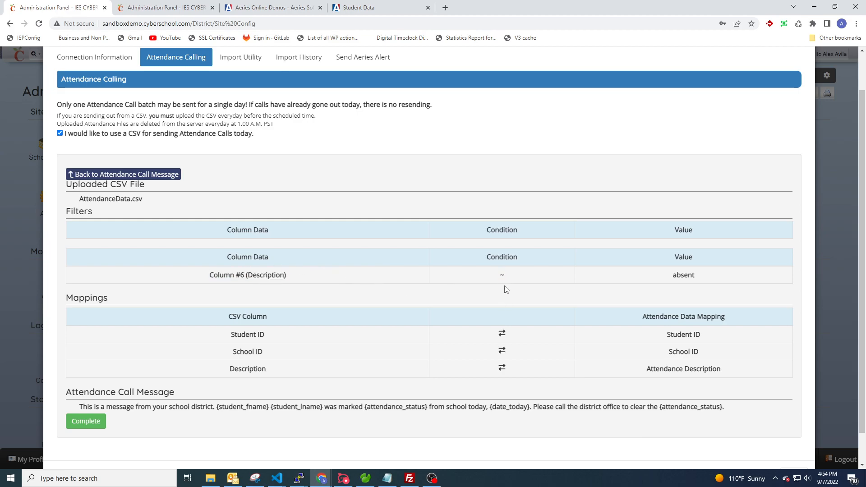
double_click(686, 282)
scroll(343, 333, down, 1)
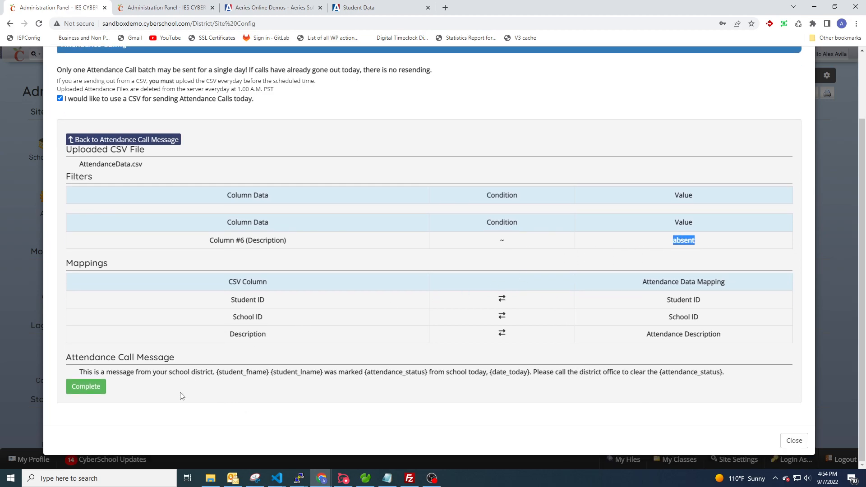
On the second page, map Student ID, School ID, Description, first/last names, Parent Name, Phone and School Name
click(151, 8)
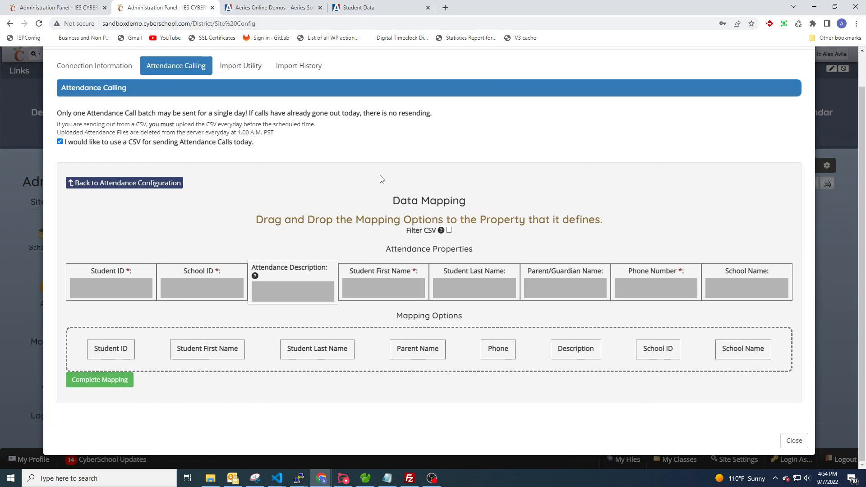
drag(120, 348, 119, 293)
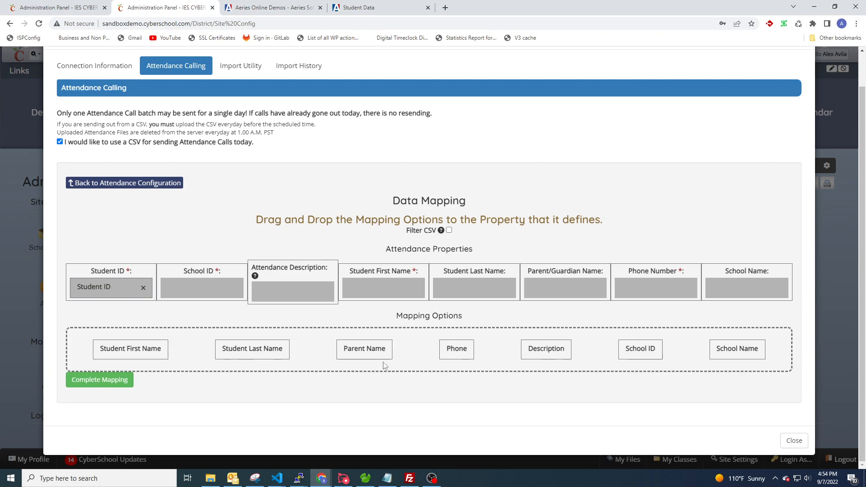
drag(640, 349, 201, 293)
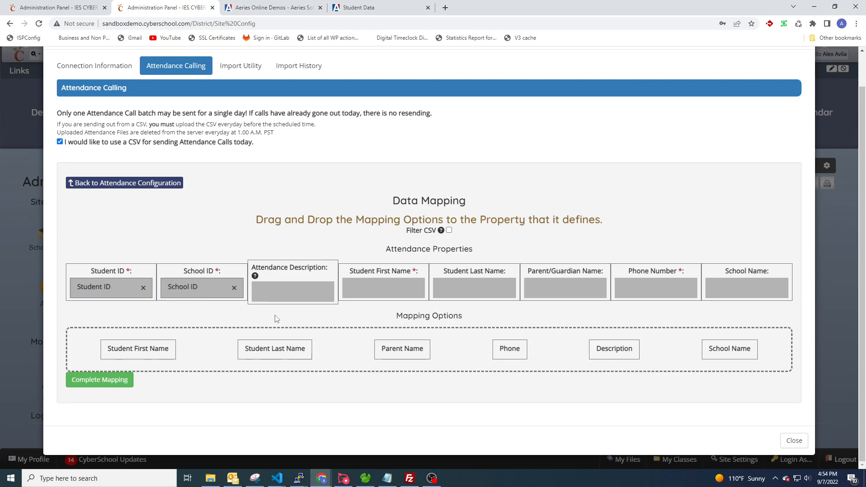
drag(636, 349, 293, 293)
drag(166, 348, 383, 291)
drag(486, 294, 486, 295)
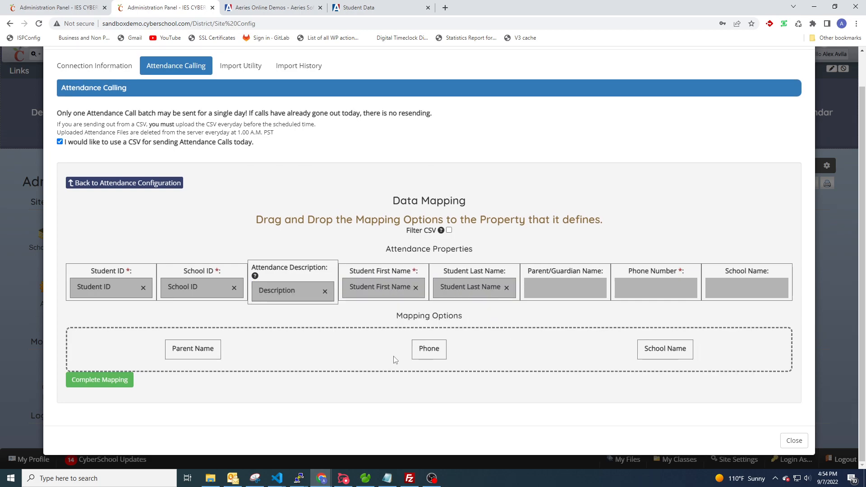
drag(194, 351, 564, 292)
drag(244, 348, 654, 289)
drag(426, 352, 714, 285)
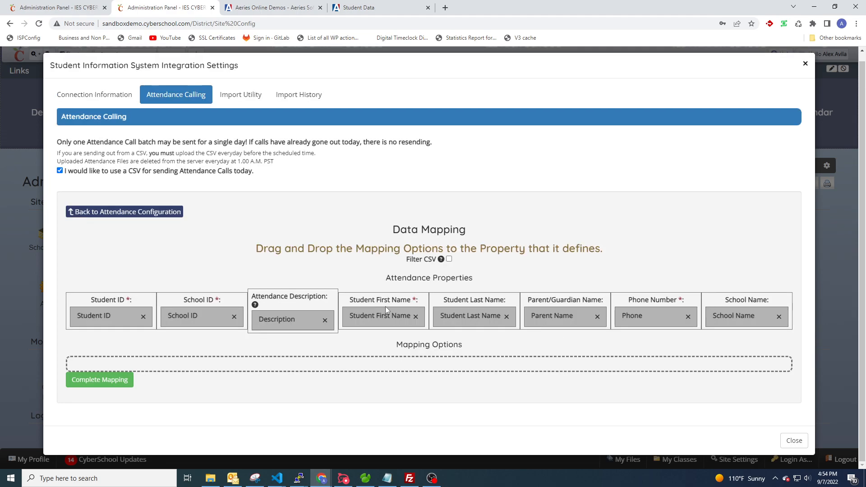
Add a range filter from Student First Name to Parent Name, entering a first name as the value
click(449, 259)
scroll(449, 261, down, 1)
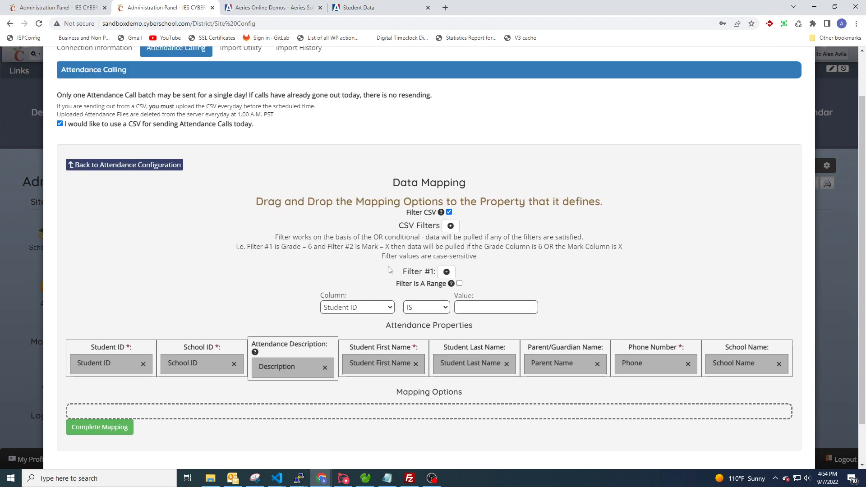
click(361, 307)
click(459, 283)
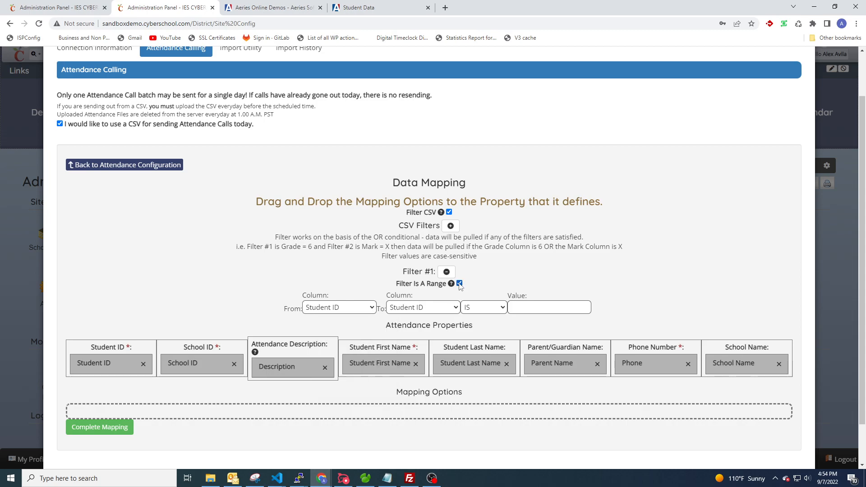
click(342, 307)
click(339, 329)
click(408, 308)
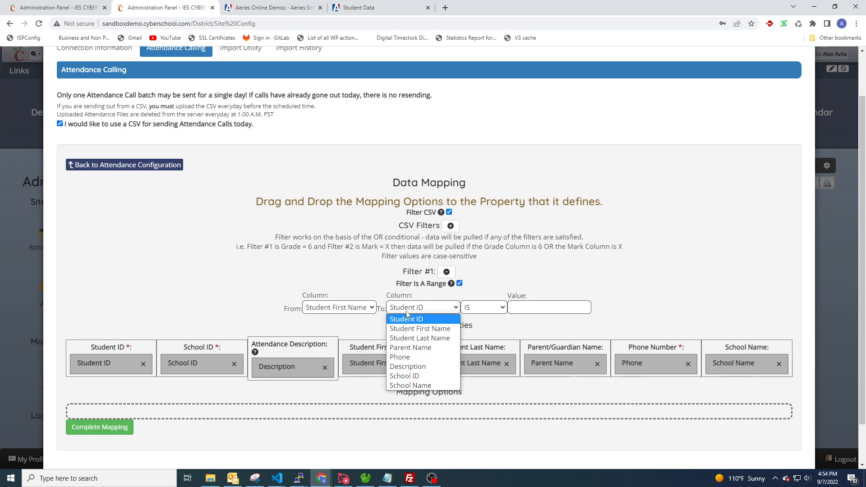
click(426, 346)
click(534, 307)
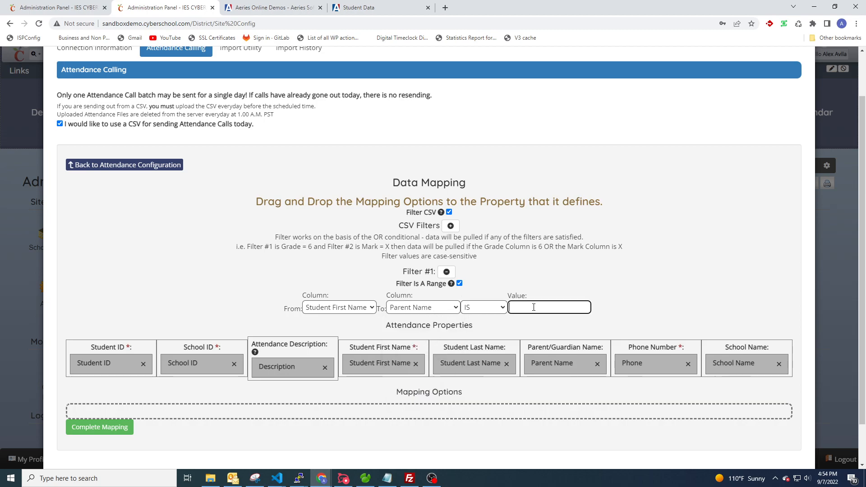
text(Alex)
scroll(326, 271, down, 1)
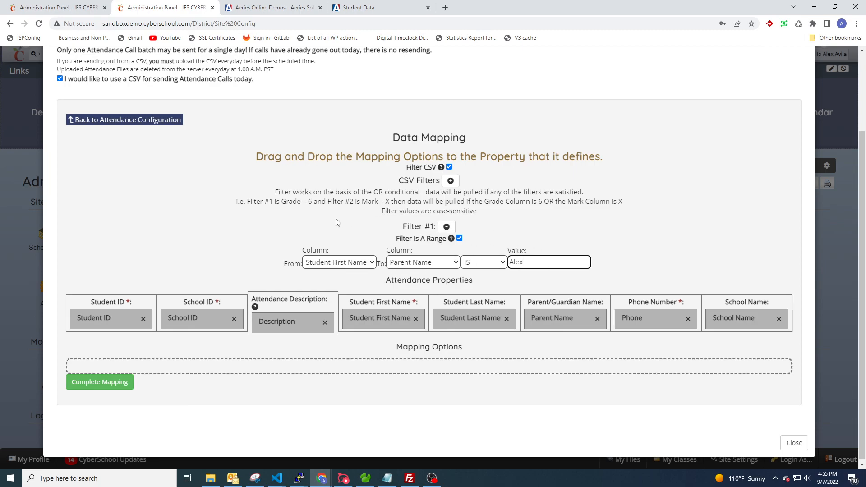
Finish the mapping and call message, then inspect the summary's range filter column, equals condition and value
click(97, 382)
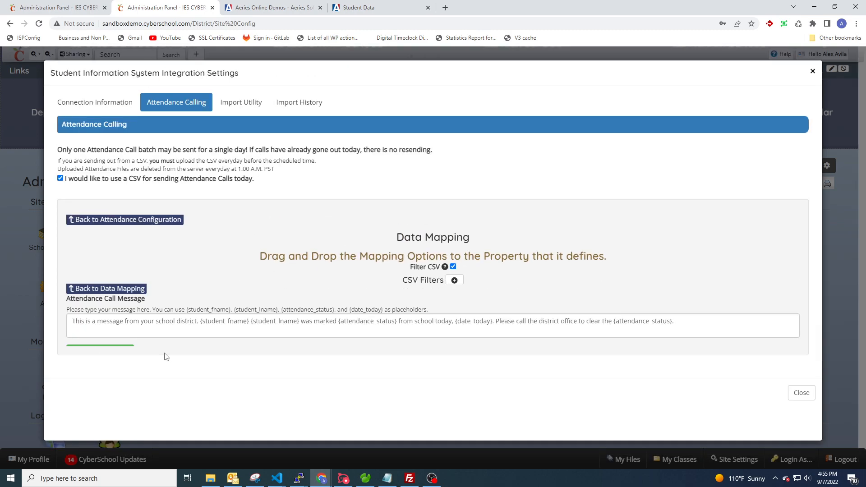
click(121, 294)
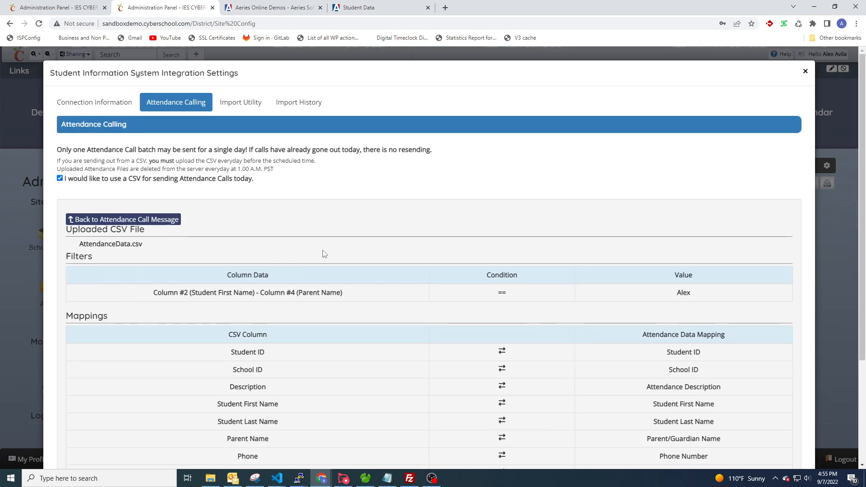
scroll(318, 254, down, 2)
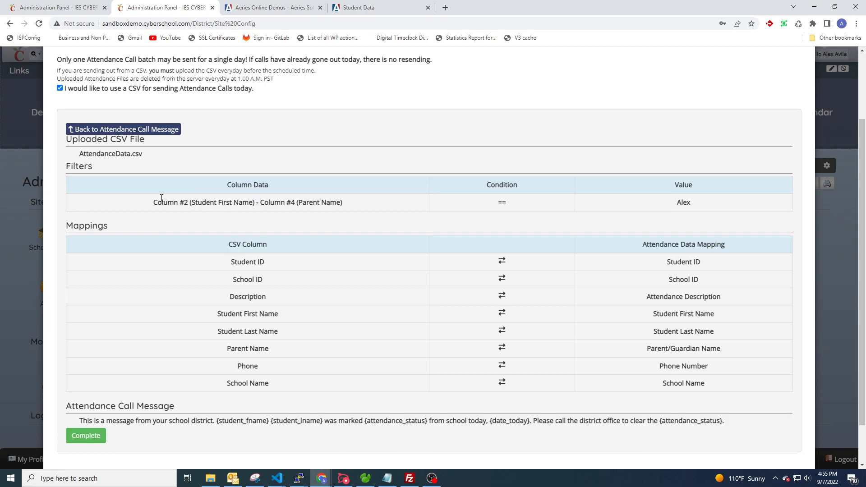
drag(154, 203, 342, 211)
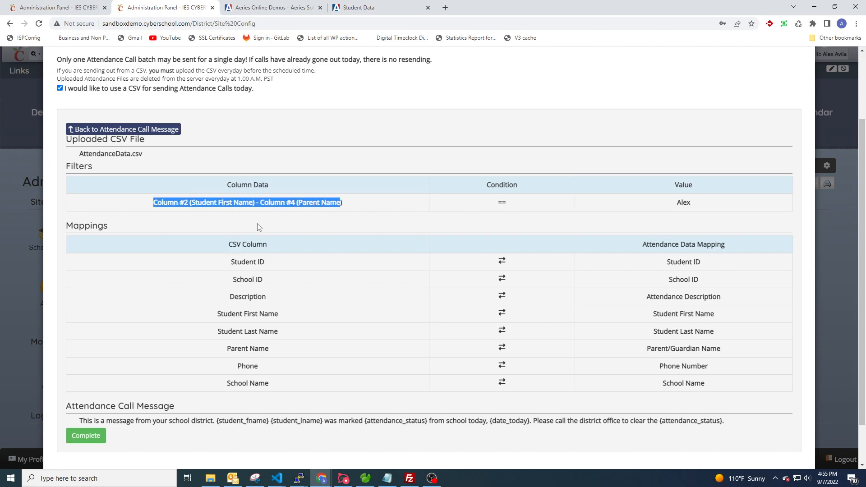
click(188, 221)
drag(496, 203, 517, 205)
double_click(684, 204)
click(567, 222)
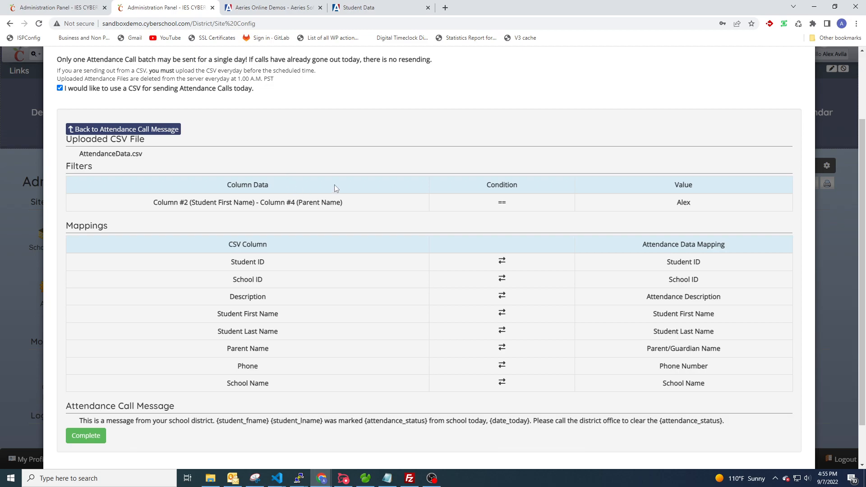
Check the Student ID and Attendance Description mappings, then go back to the Attendance Call Message step
scroll(302, 221, down, 1)
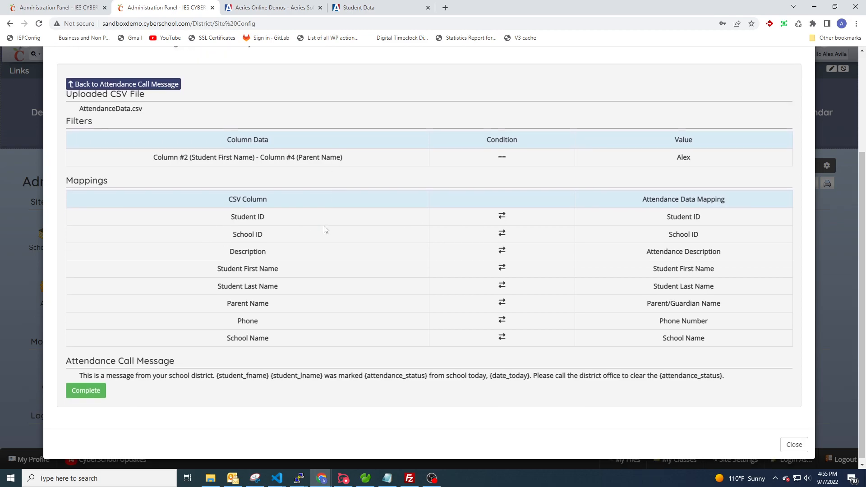
triple_click(252, 224)
triple_click(677, 219)
triple_click(203, 246)
drag(650, 251, 761, 251)
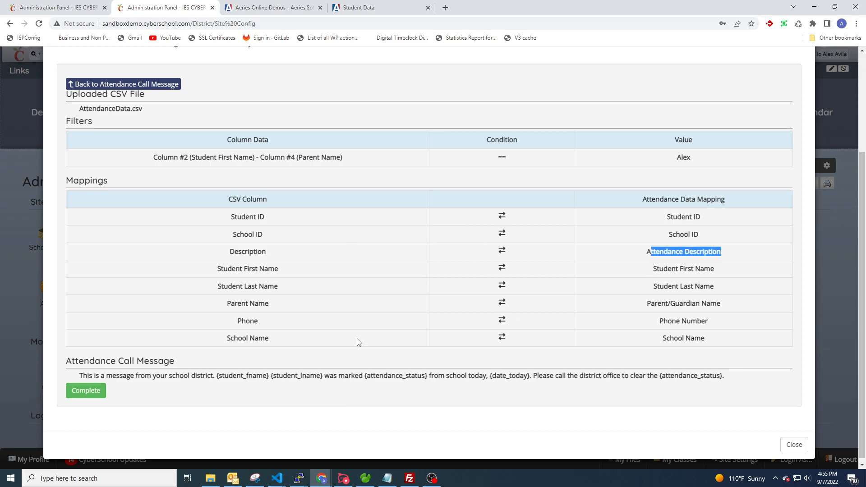
scroll(267, 294, up, 3)
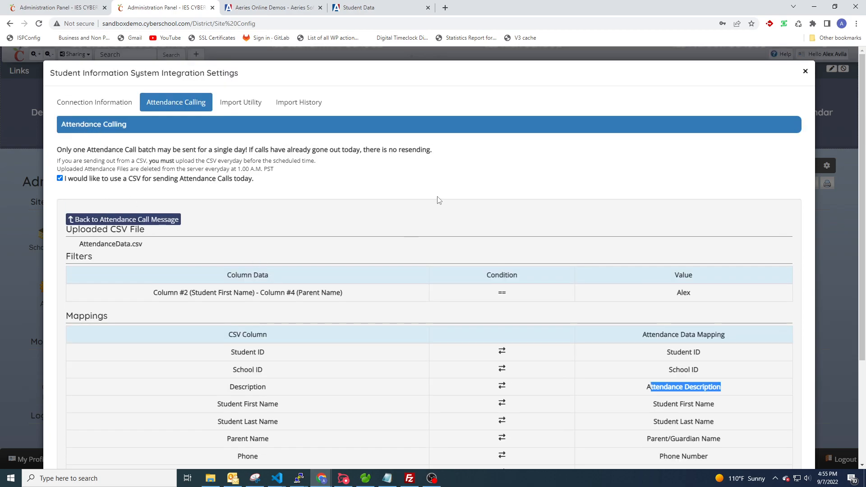
click(123, 220)
Go back to Attendance Configuration (AttendanceData.csv, 08:30 AM call time), then return to Data Mapping
click(123, 219)
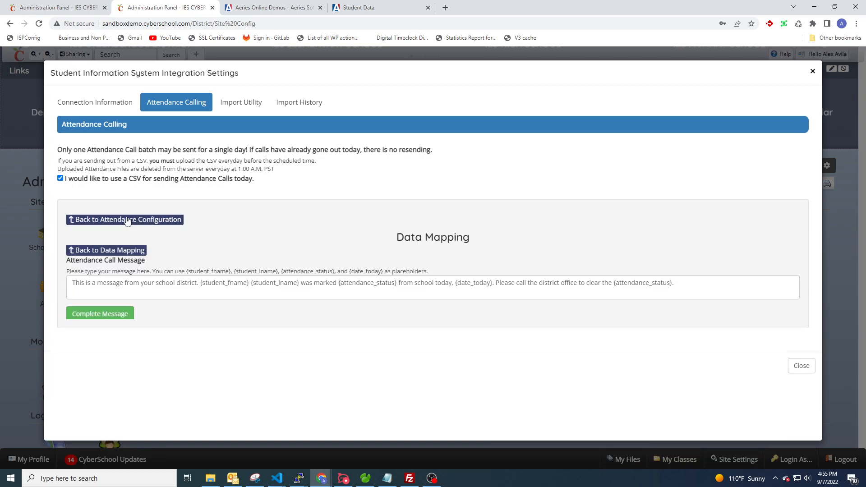
click(124, 219)
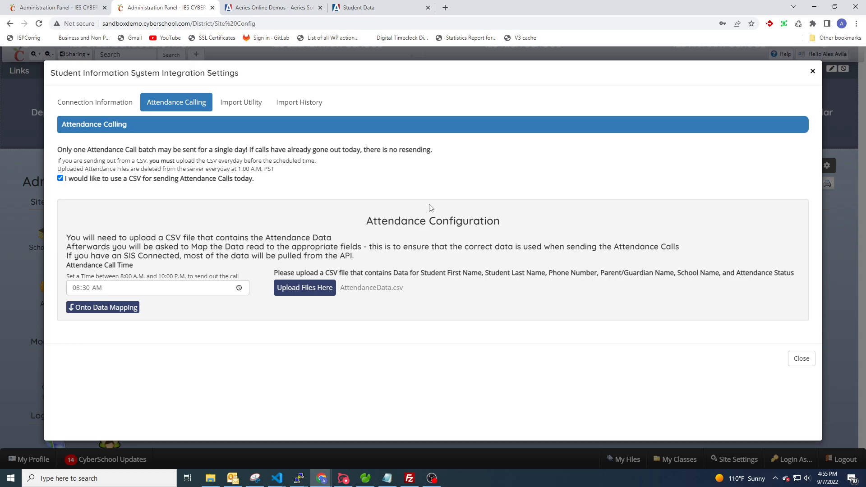
click(97, 310)
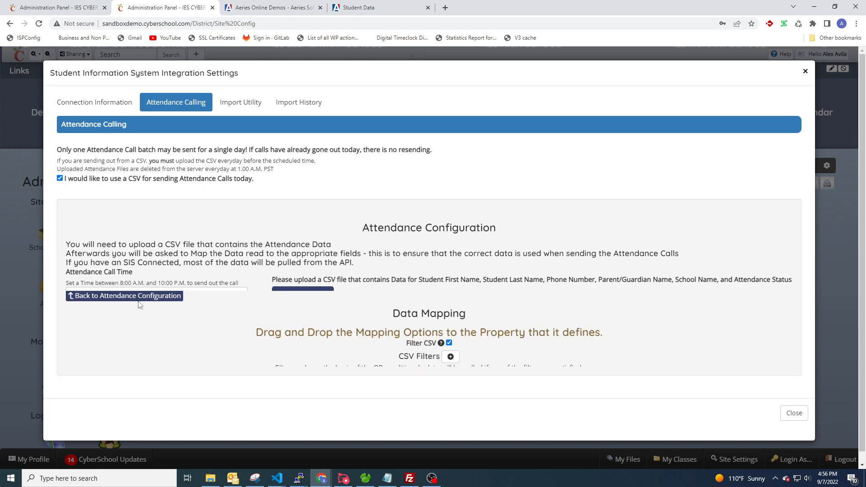